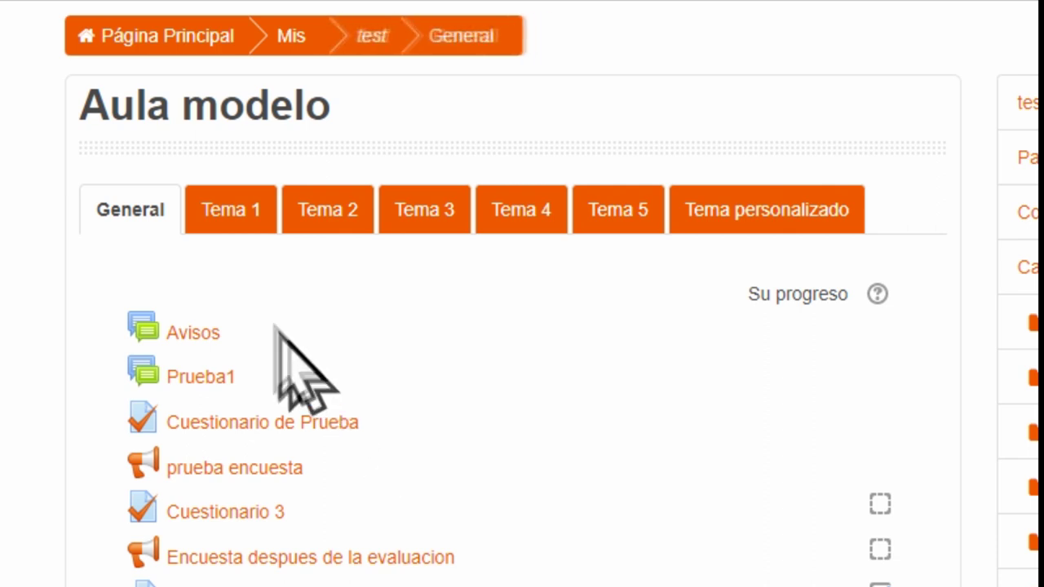
# Look through the Tema 1 and Tema 2 sections of the Aula modelo course, then return to General.
pyautogui.click(228, 218)
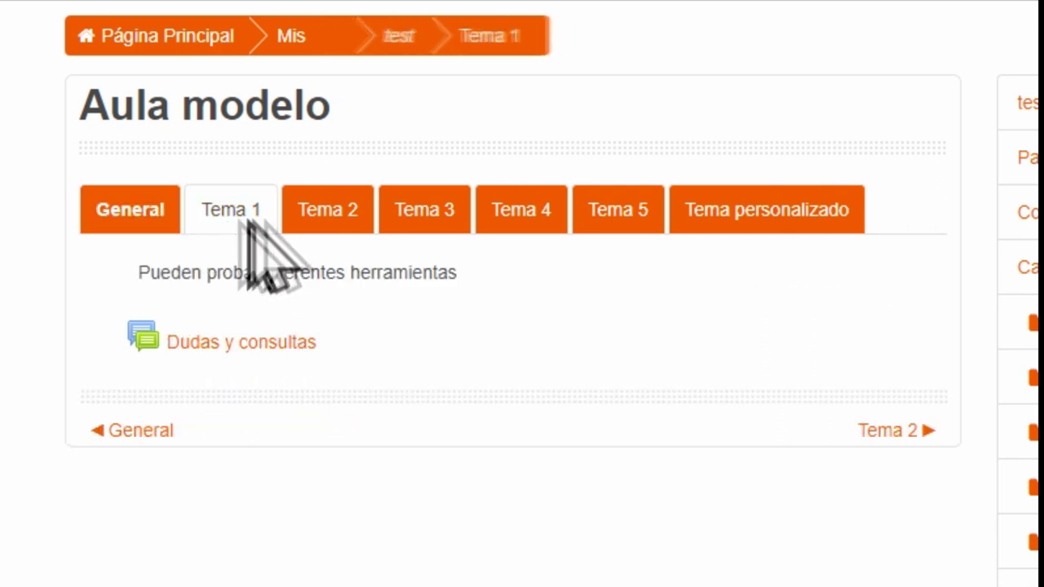
pyautogui.click(363, 223)
pyautogui.click(231, 225)
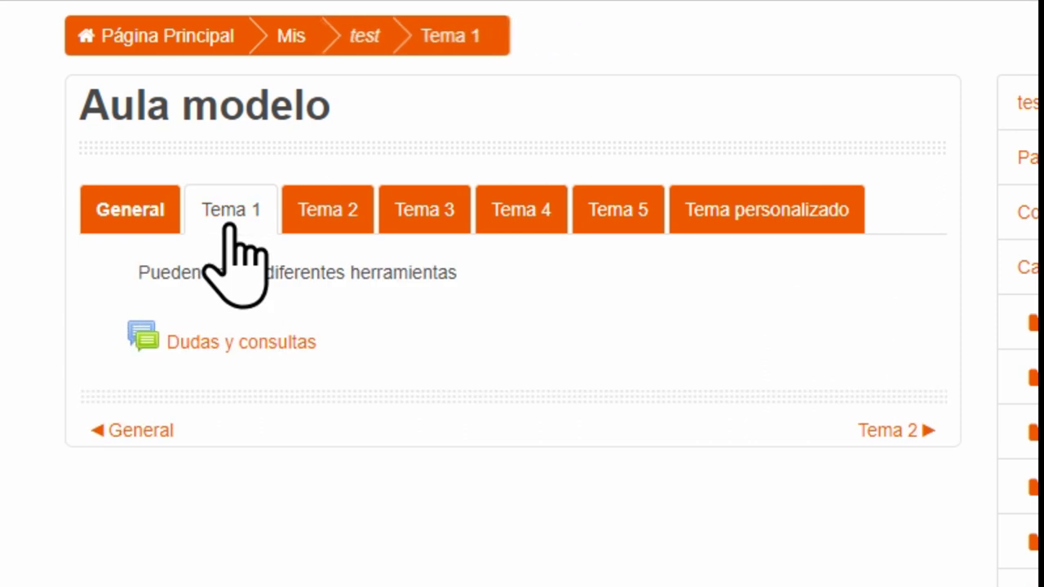
pyautogui.click(145, 222)
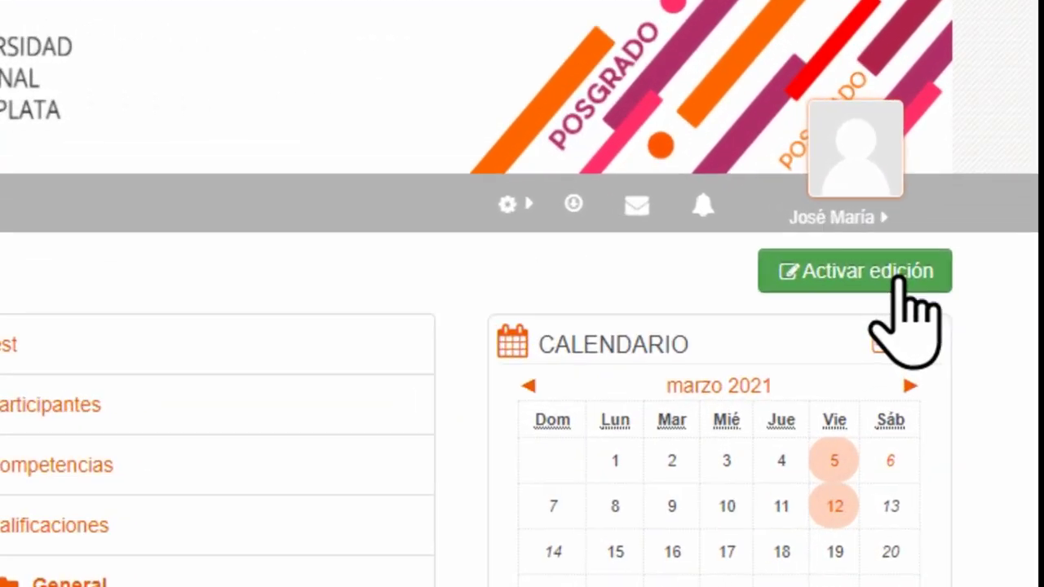
# Turn on course editing and open the settings of the General section.
pyautogui.click(897, 277)
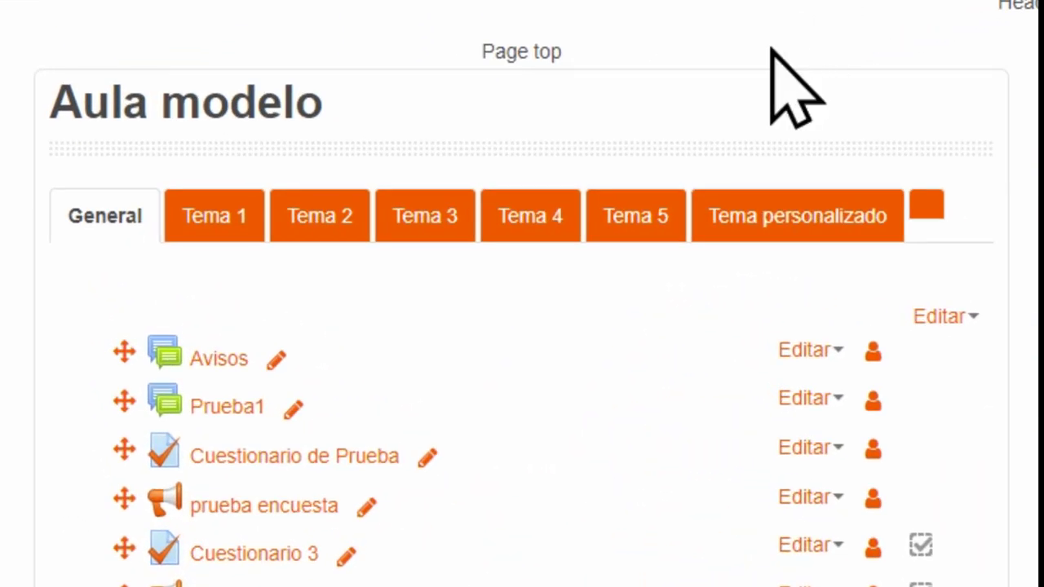
pyautogui.click(960, 323)
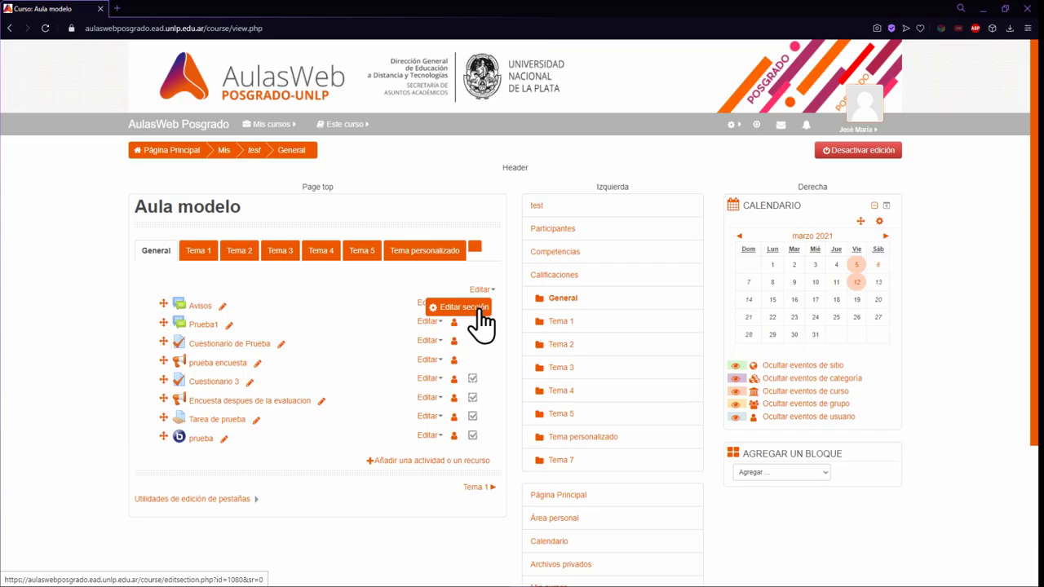
pyautogui.click(938, 365)
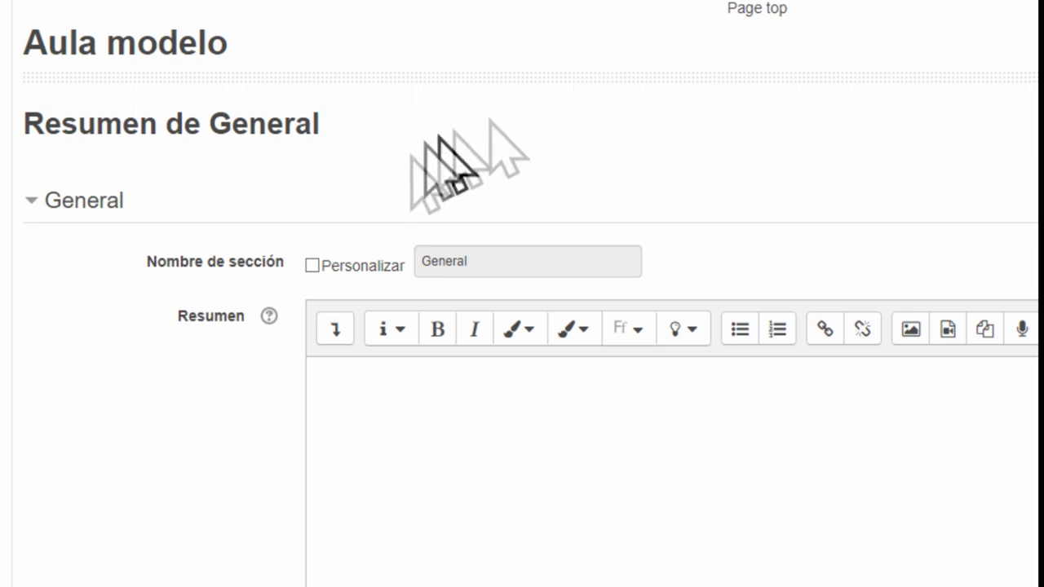
# Enable a custom section name and rename the General section as "Pestaña principal".
pyautogui.click(312, 265)
pyautogui.click(480, 263)
pyautogui.write('Pe')
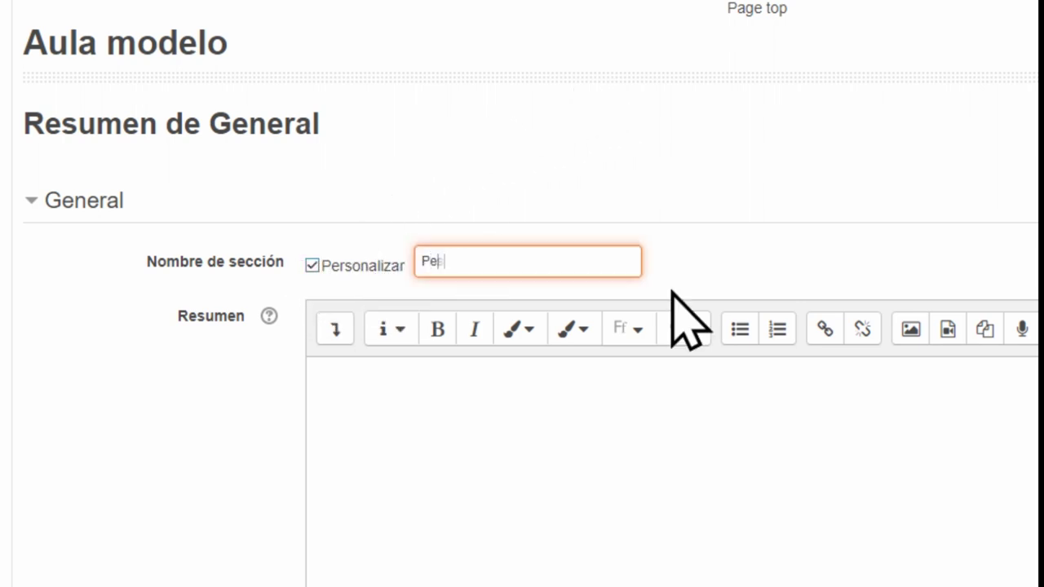
pyautogui.write('staña principal')
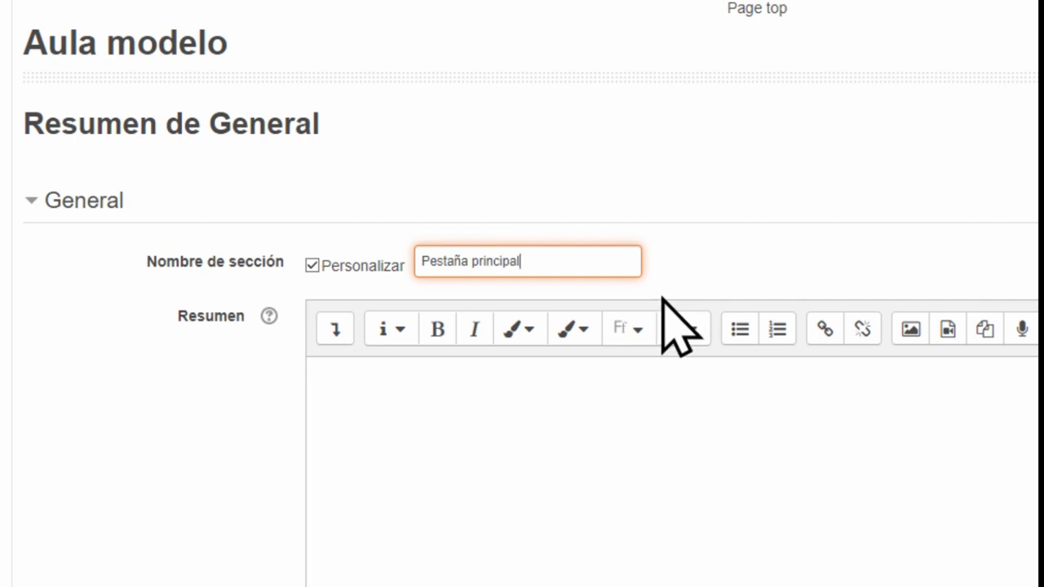
# Write "esta es la pestaña de inicio" as the section's summary.
pyautogui.click(531, 416)
pyautogui.write('esta')
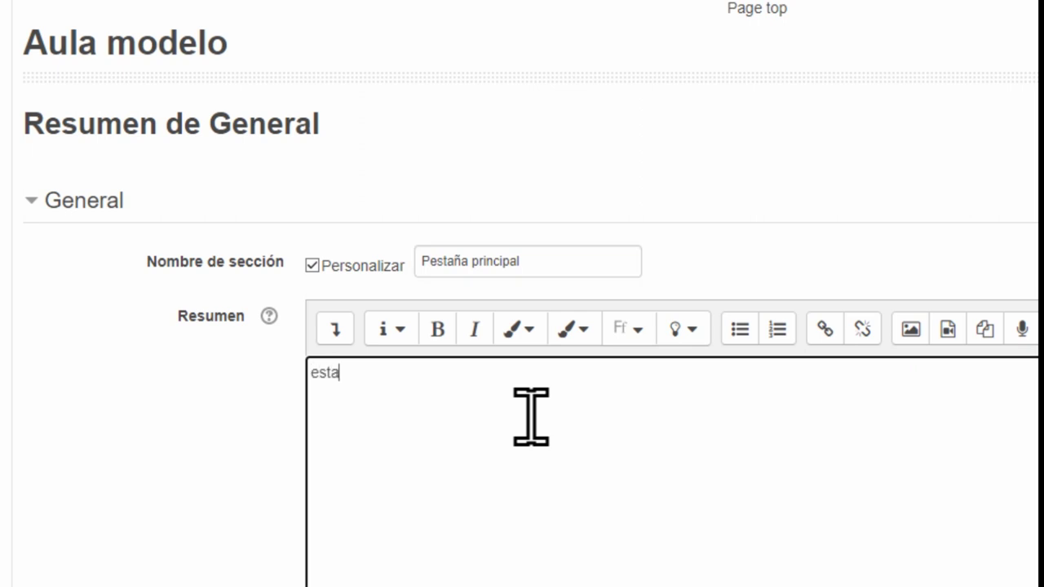
pyautogui.write(' es la pestaña de inicio')
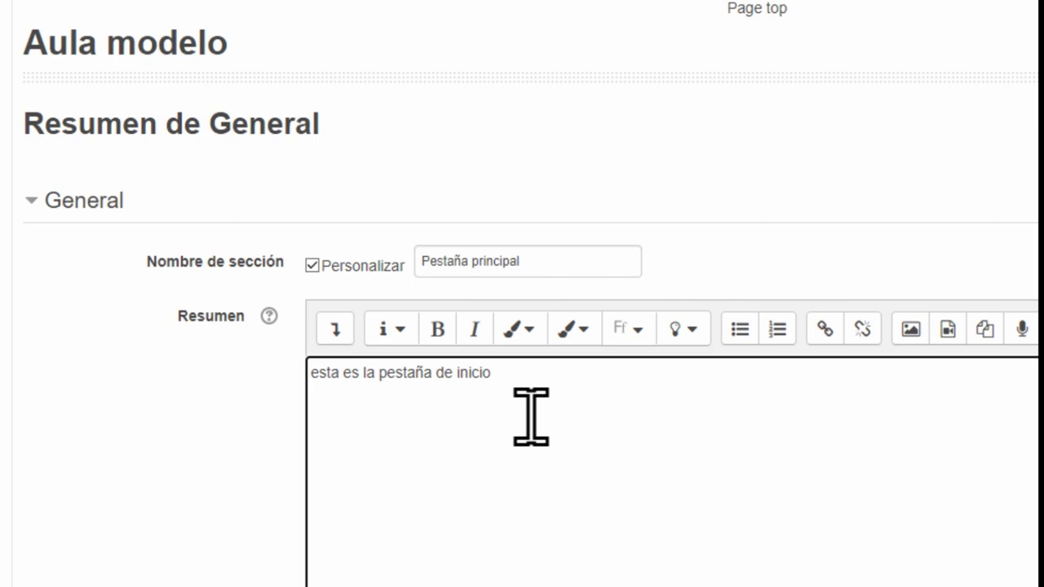
# Read the help for the Color de fondo setting to check the accepted colour formats.
pyautogui.scroll(-3, 245, 274)
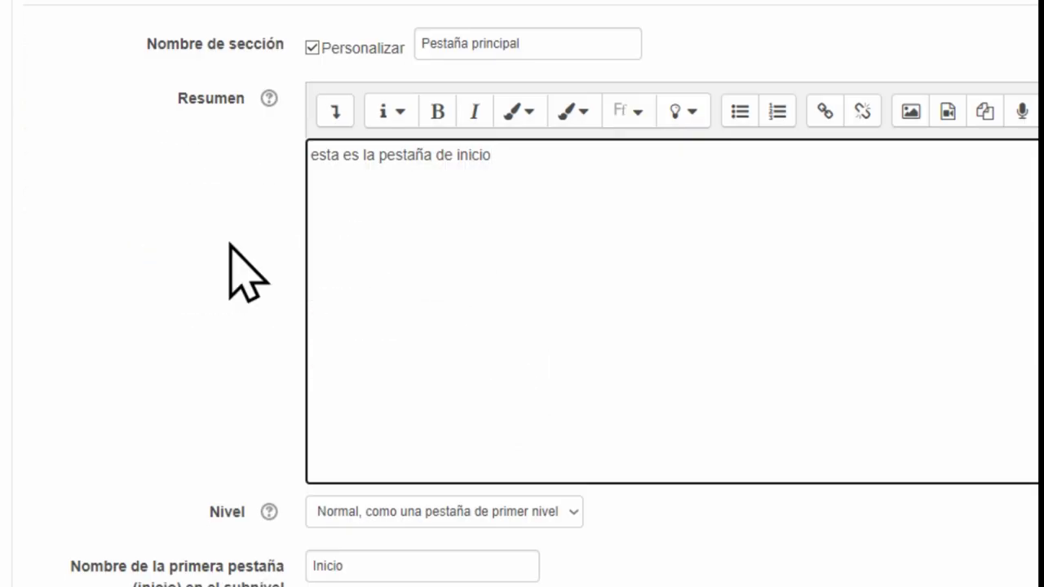
pyautogui.scroll(-3, 230, 245)
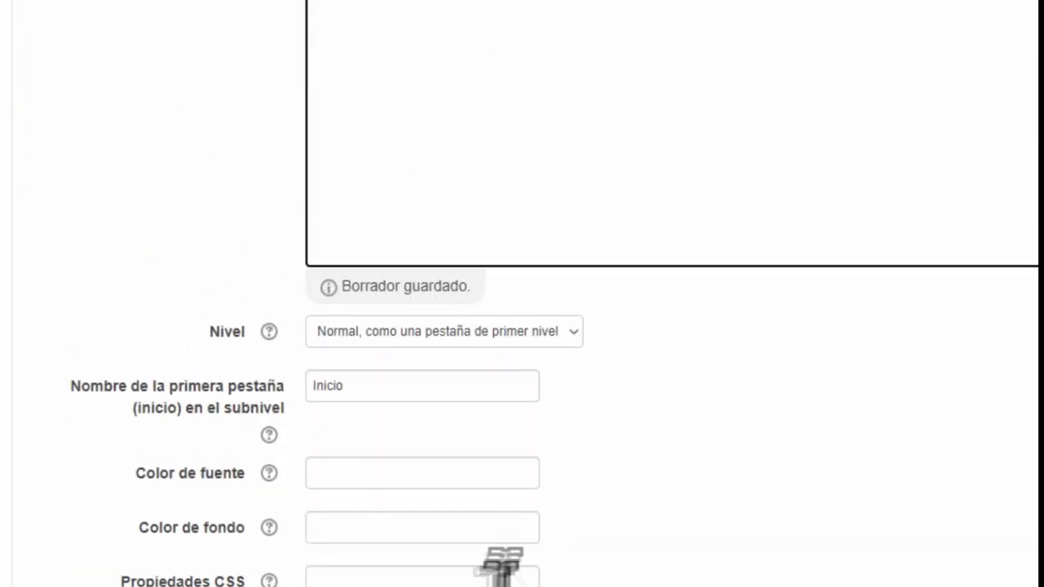
pyautogui.click(354, 522)
pyautogui.click(269, 527)
pyautogui.scroll(-3, 712, 414)
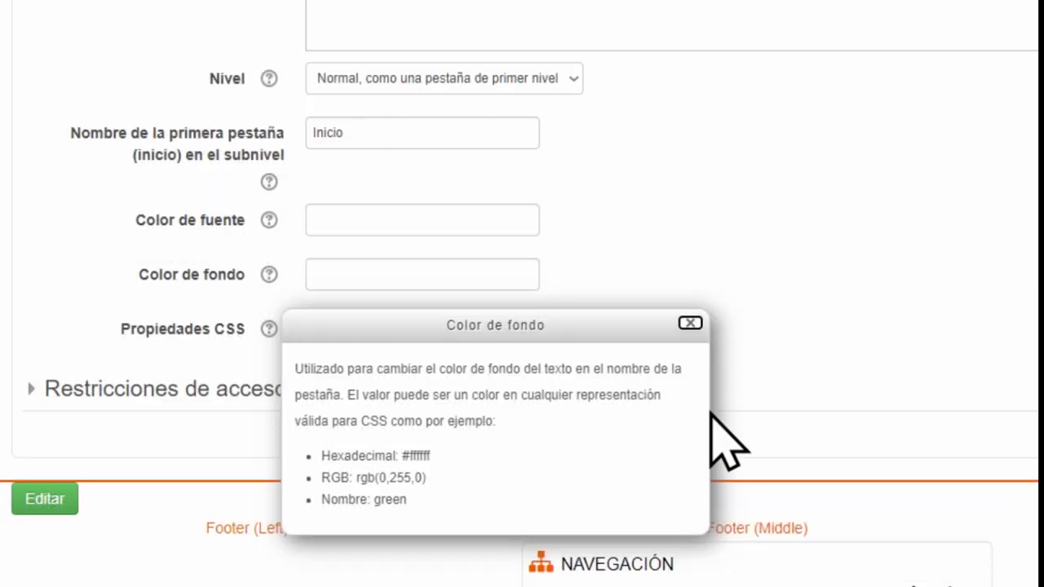
pyautogui.click(690, 323)
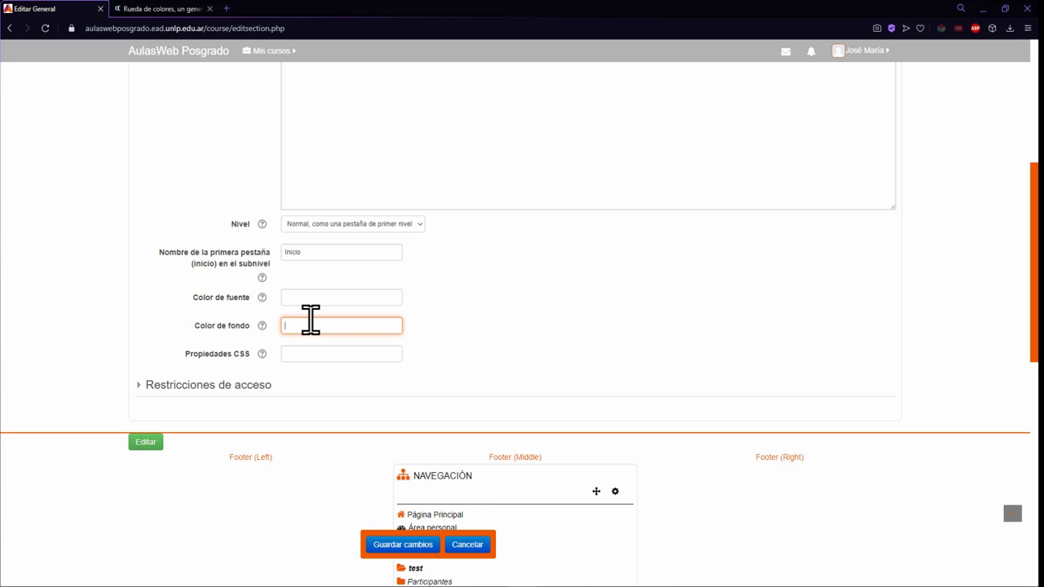
# Switch to Adobe Color, pick a green on the colour wheel, and enter its code #07F79C as the section's Color de fondo.
pyautogui.click(171, 13)
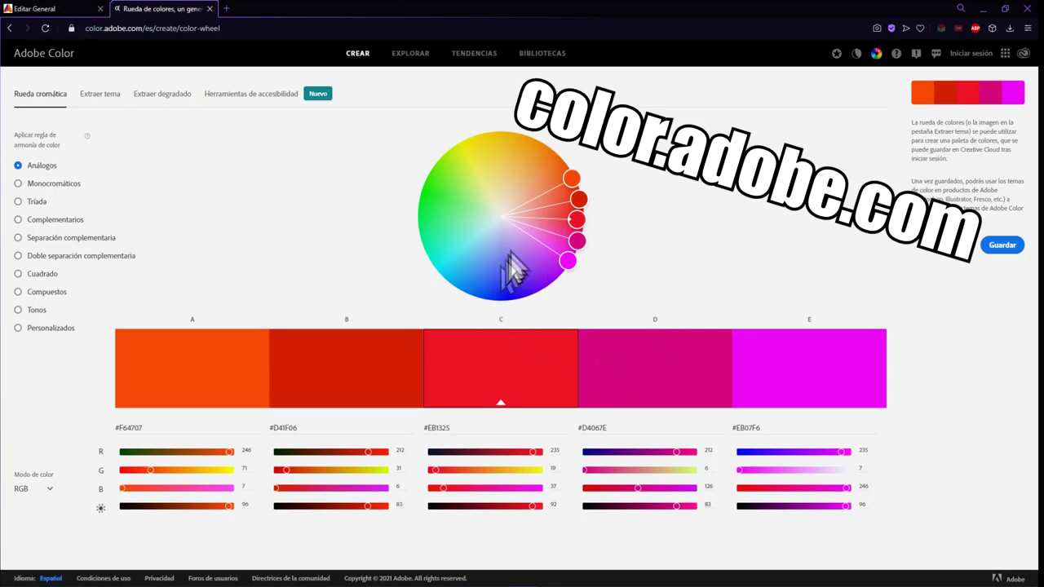
pyautogui.moveTo(573, 255); pyautogui.dragTo(429, 183)
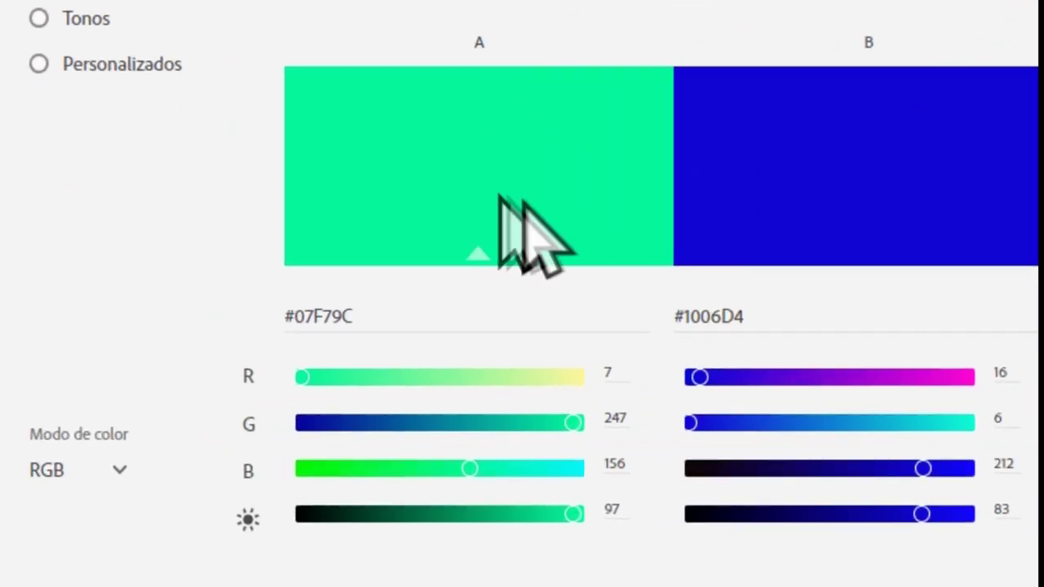
pyautogui.click(192, 408)
pyautogui.moveTo(419, 317); pyautogui.dragTo(175, 310)
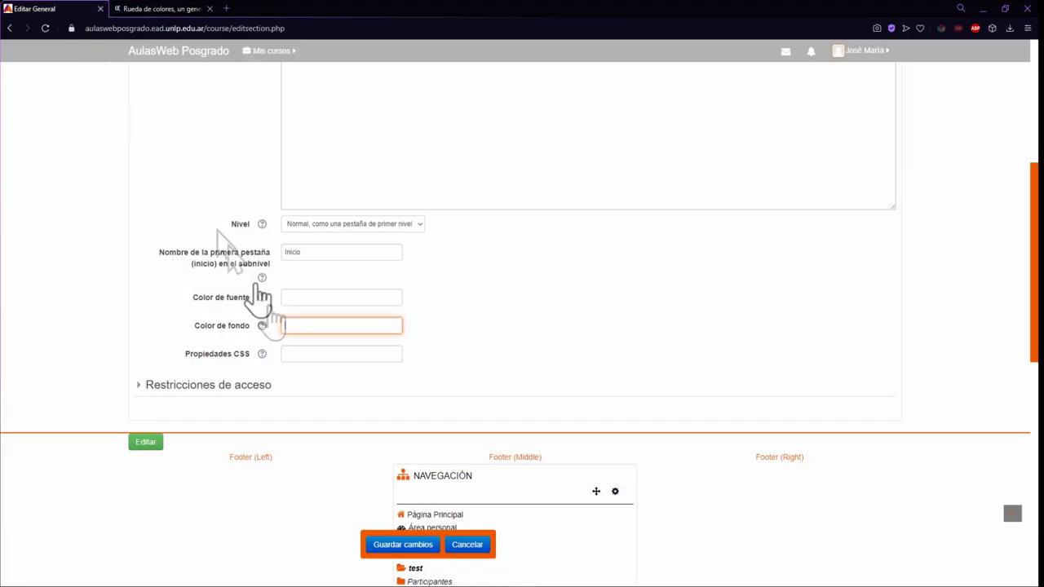
pyautogui.write('#07F79C')
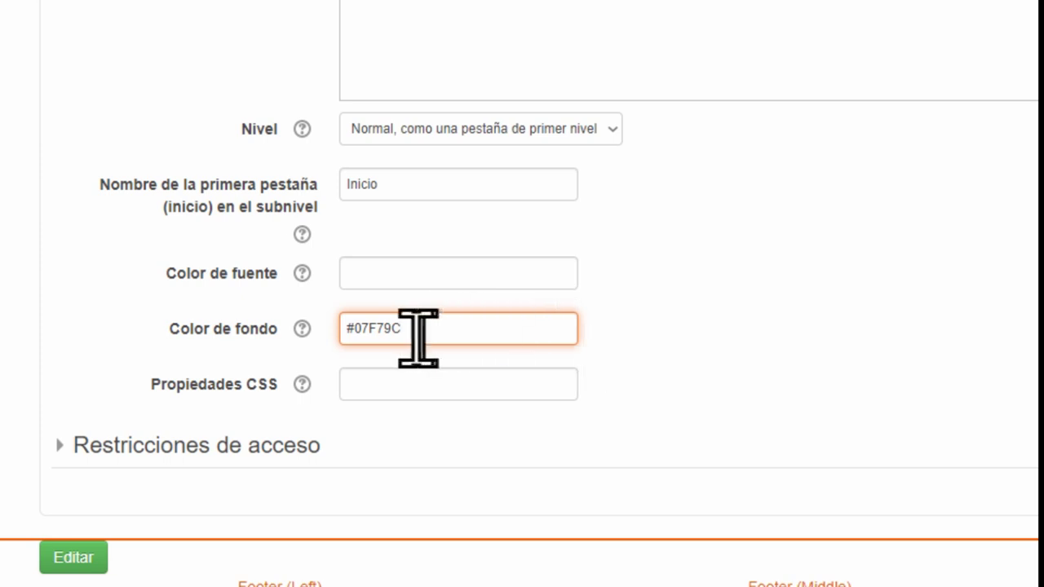
pyautogui.click(525, 357)
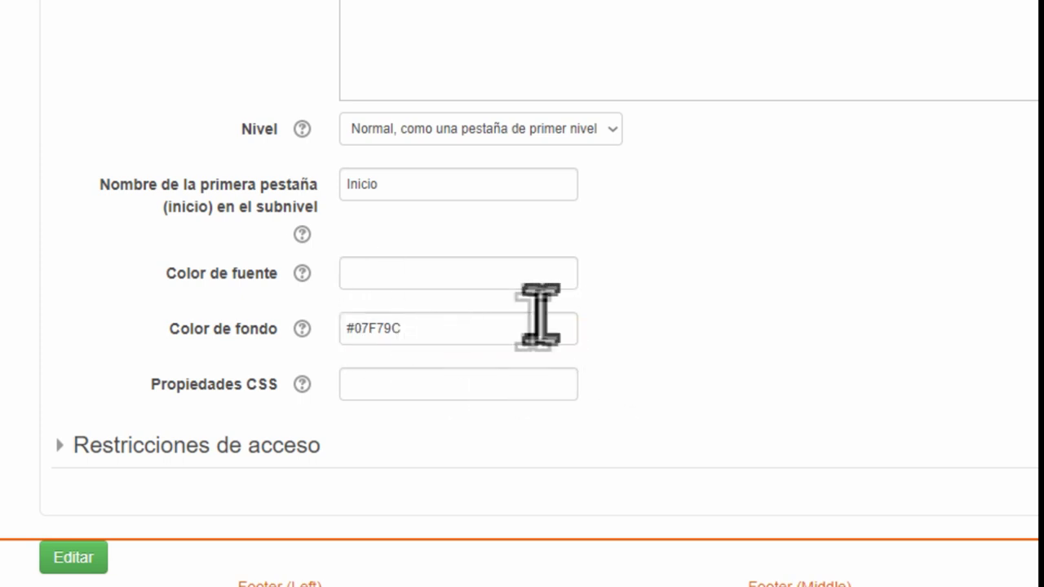
# Read the help for the Color de fuente setting, leaving the font colour empty.
pyautogui.click(484, 274)
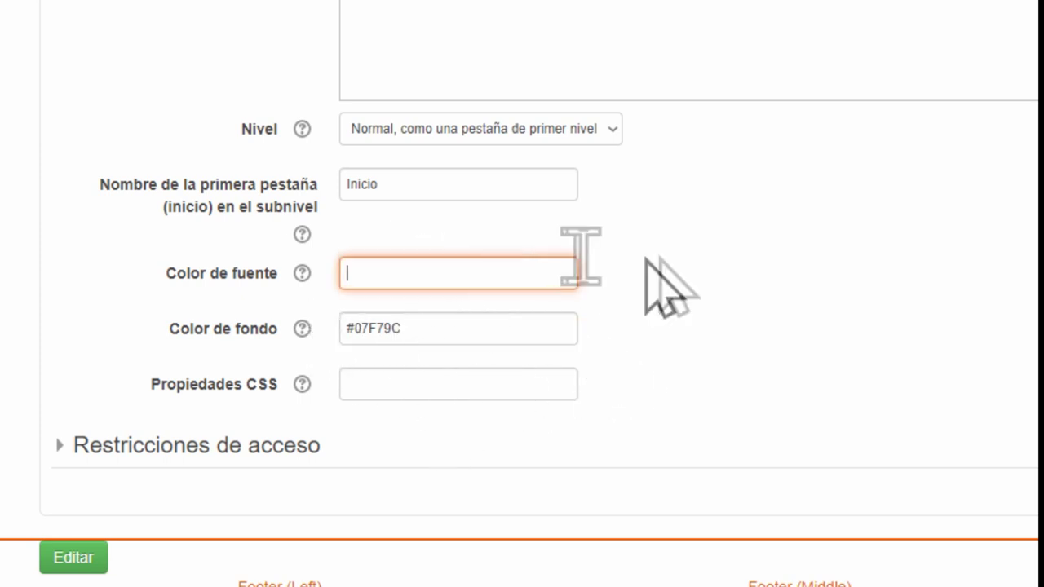
pyautogui.click(758, 282)
pyautogui.click(443, 272)
pyautogui.click(746, 302)
pyautogui.click(563, 276)
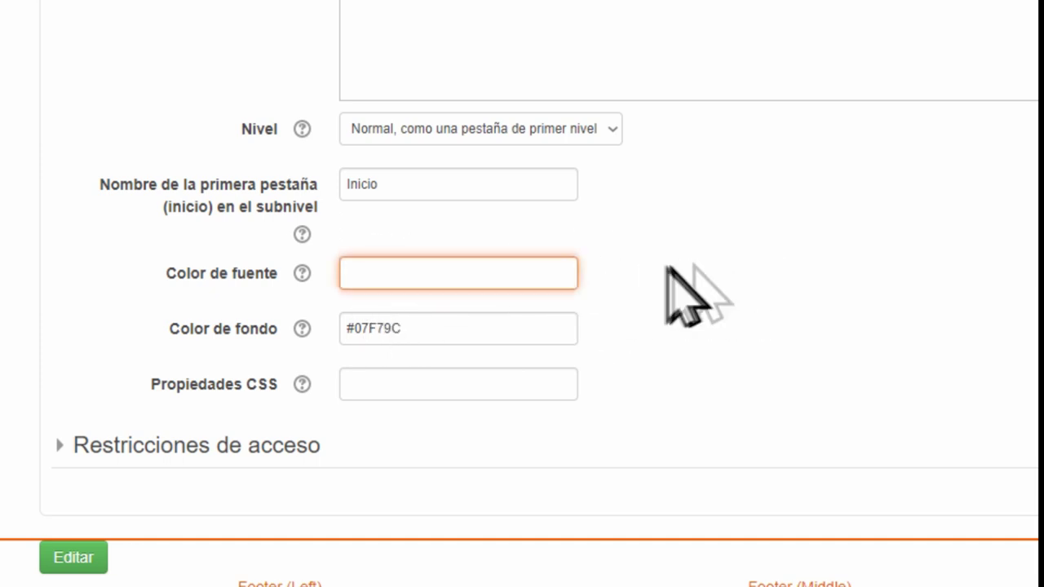
pyautogui.click(297, 274)
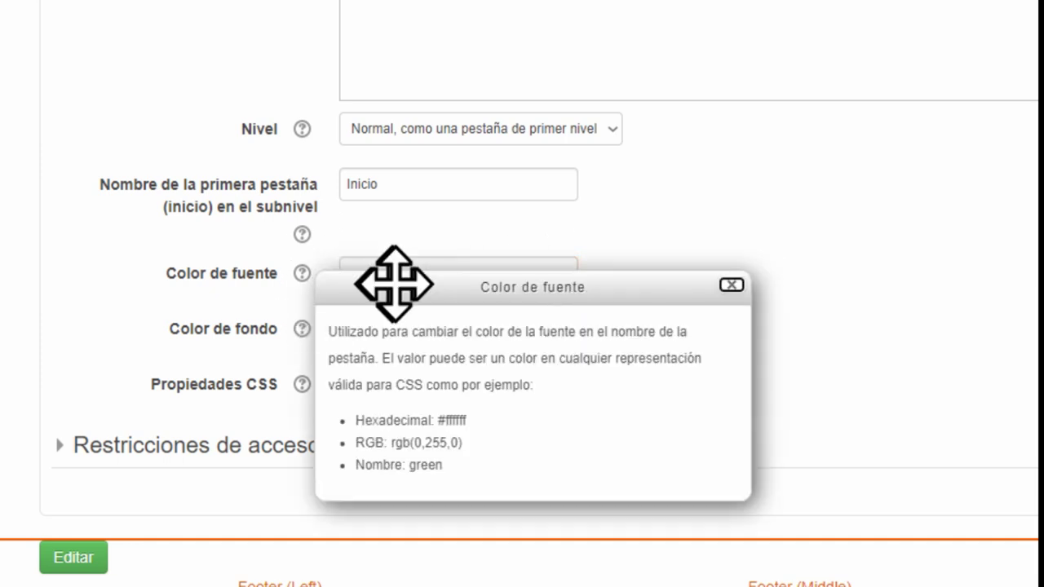
pyautogui.click(1021, 262)
# Review the Nivel options, keep "Normal, como una pestaña de primer nivel", and save the section's changes.
pyautogui.scroll(1, 644, 265)
pyautogui.scroll(2, 630, 234)
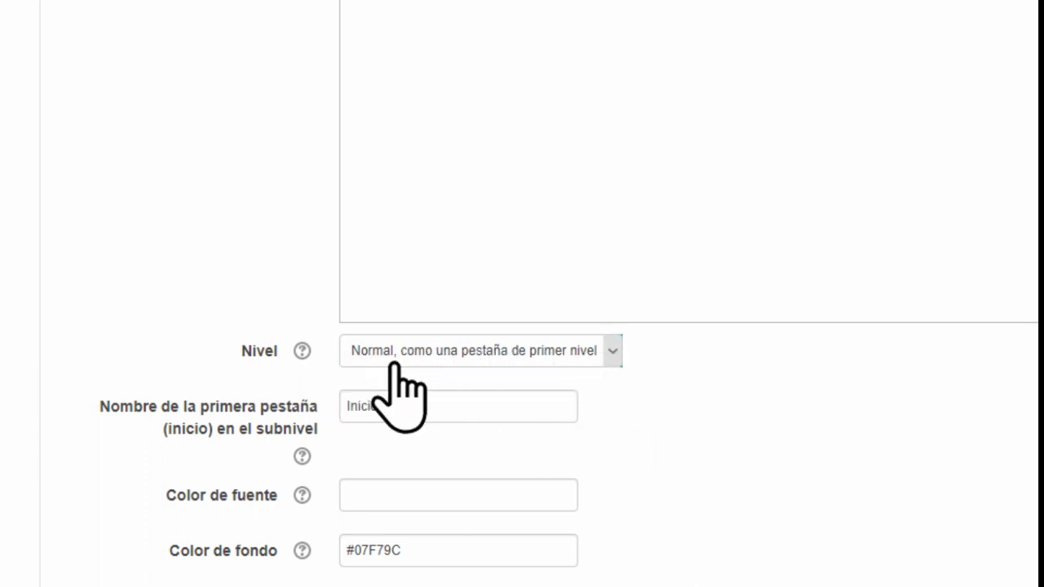
pyautogui.click(611, 359)
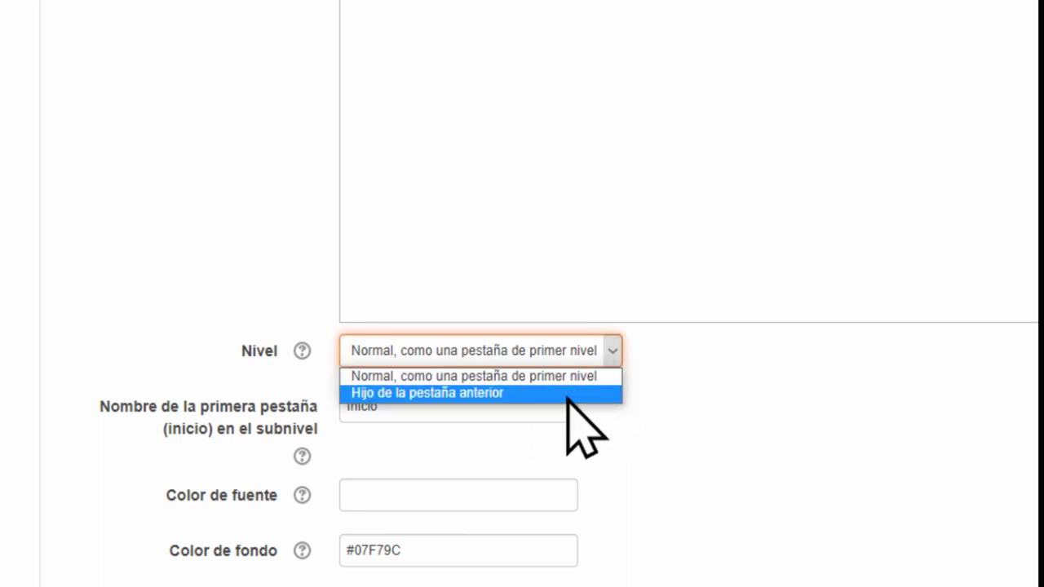
pyautogui.scroll(-3, 608, 377)
pyautogui.click(607, 377)
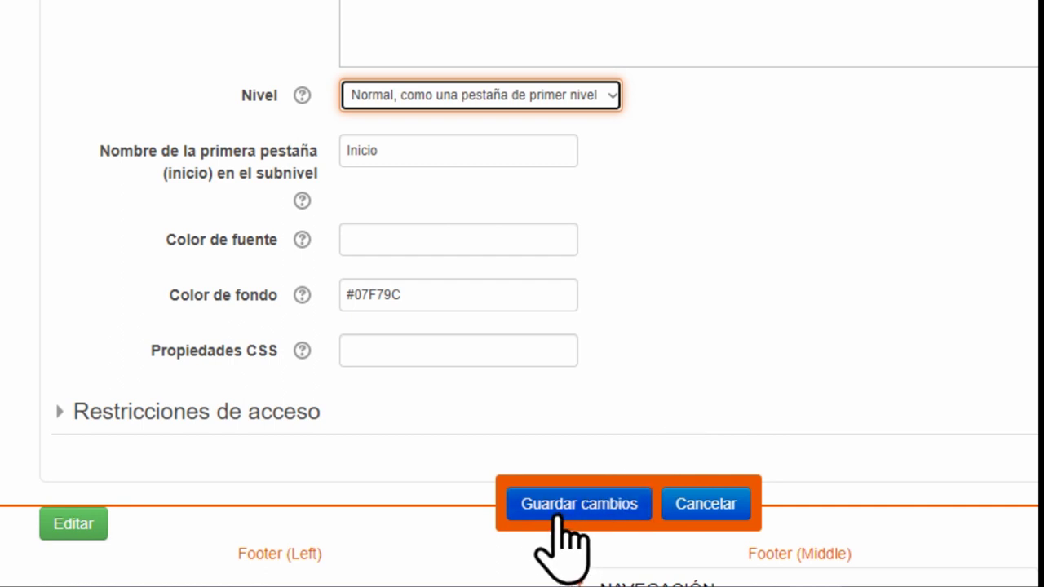
pyautogui.click(559, 516)
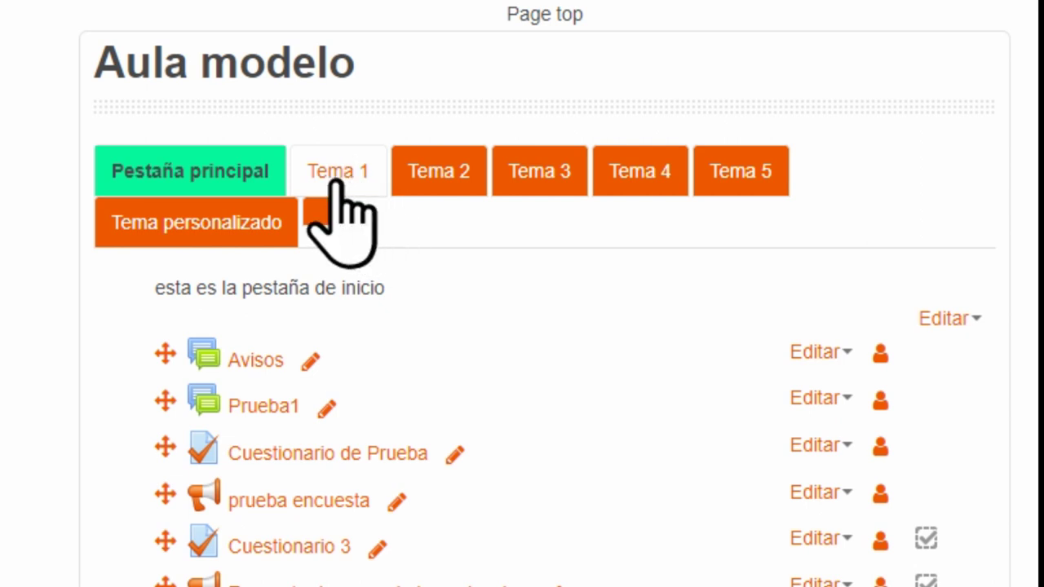
# Go to the Tema 1 section and open its settings for editing.
pyautogui.click(365, 181)
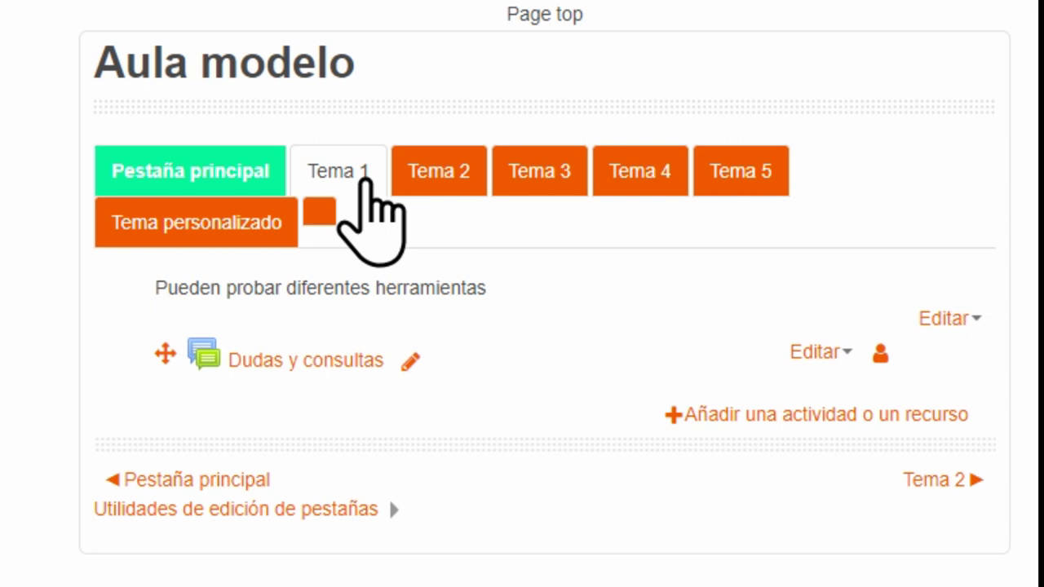
pyautogui.click(961, 318)
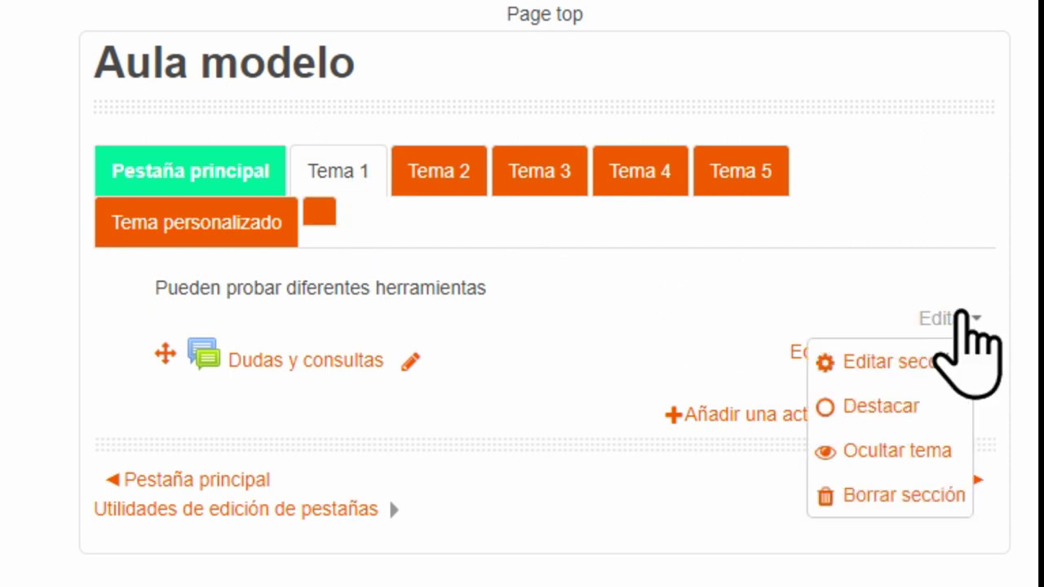
pyautogui.click(952, 361)
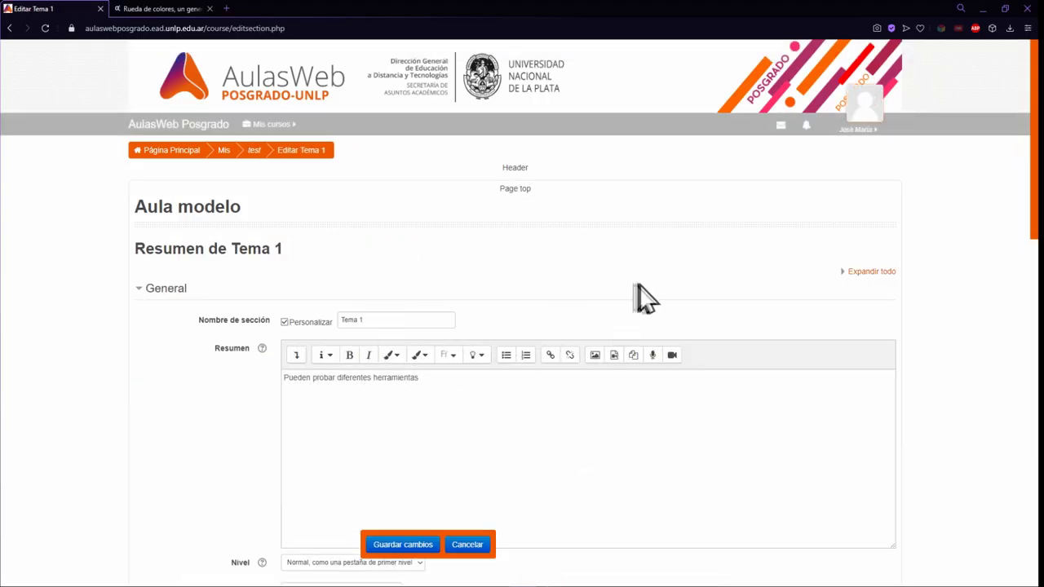
# Set Tema 1's Nivel to "Hijo de la pestaña anterior" and save the changes.
pyautogui.scroll(-5, 637, 290)
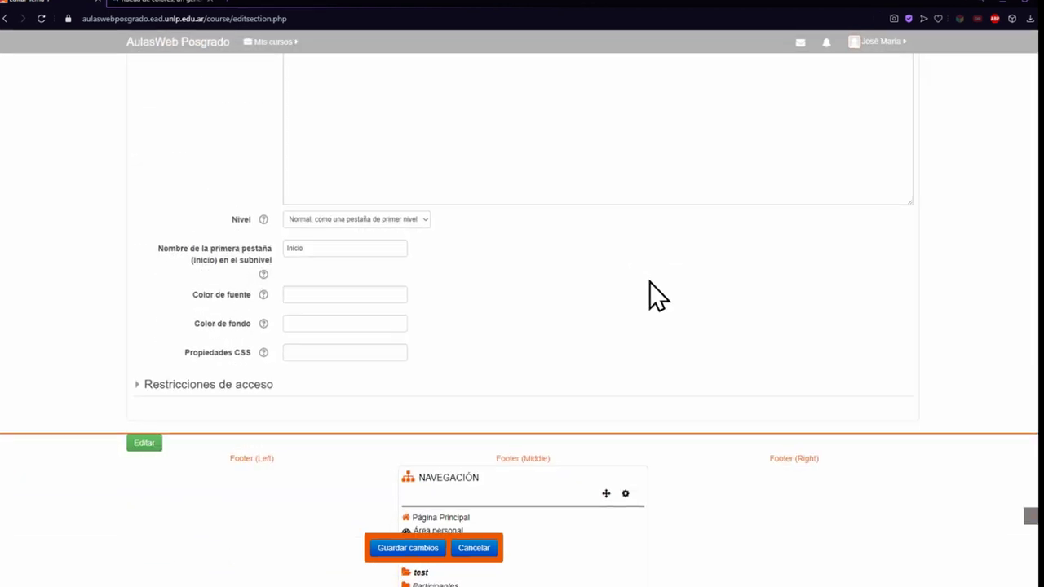
pyautogui.click(396, 224)
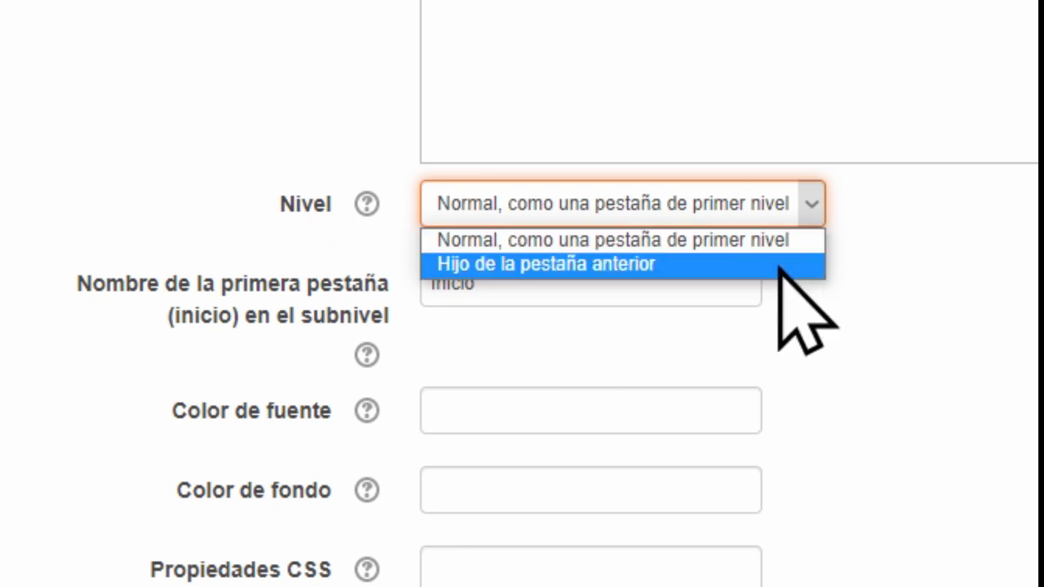
pyautogui.click(781, 266)
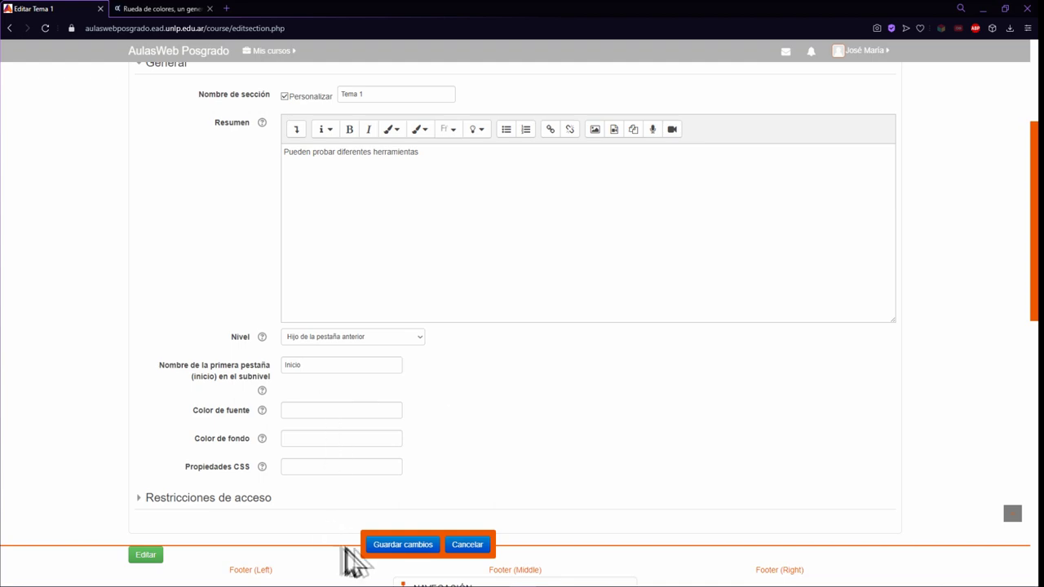
pyautogui.click(403, 546)
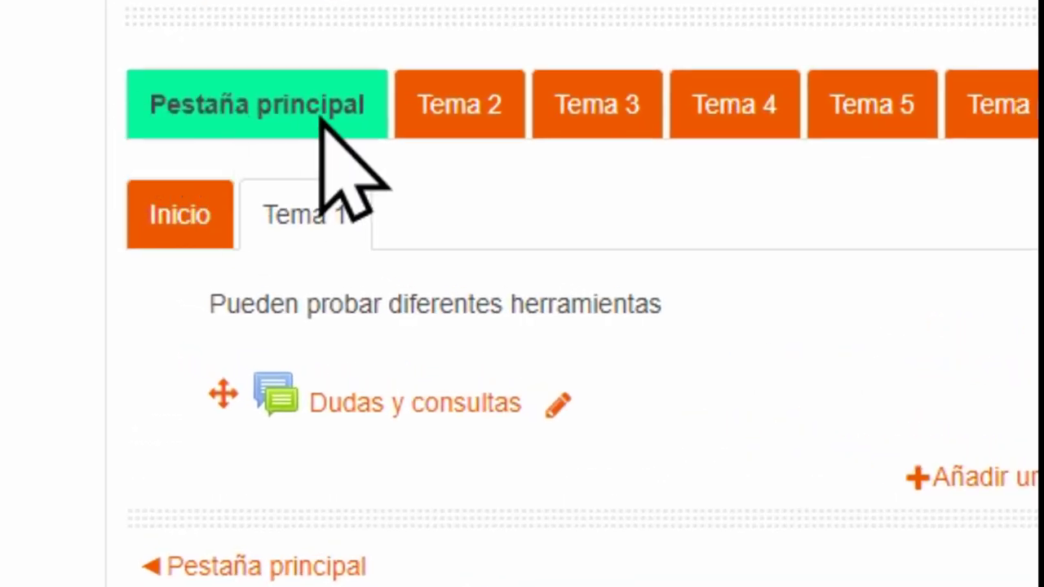
# Check the contents of the Inicio and Tema 1 subtabs under Pestaña principal.
pyautogui.click(139, 229)
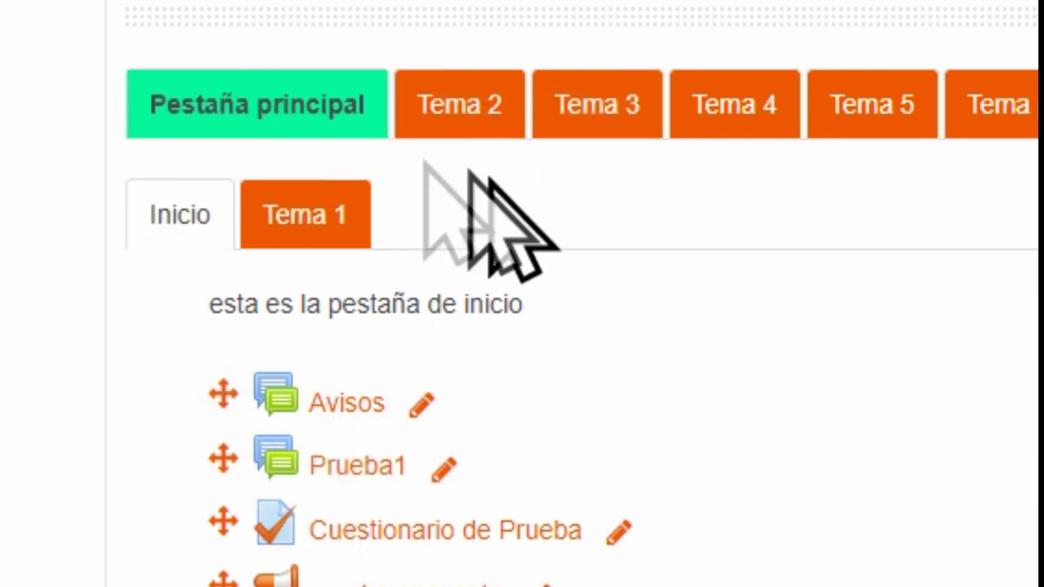
pyautogui.click(308, 212)
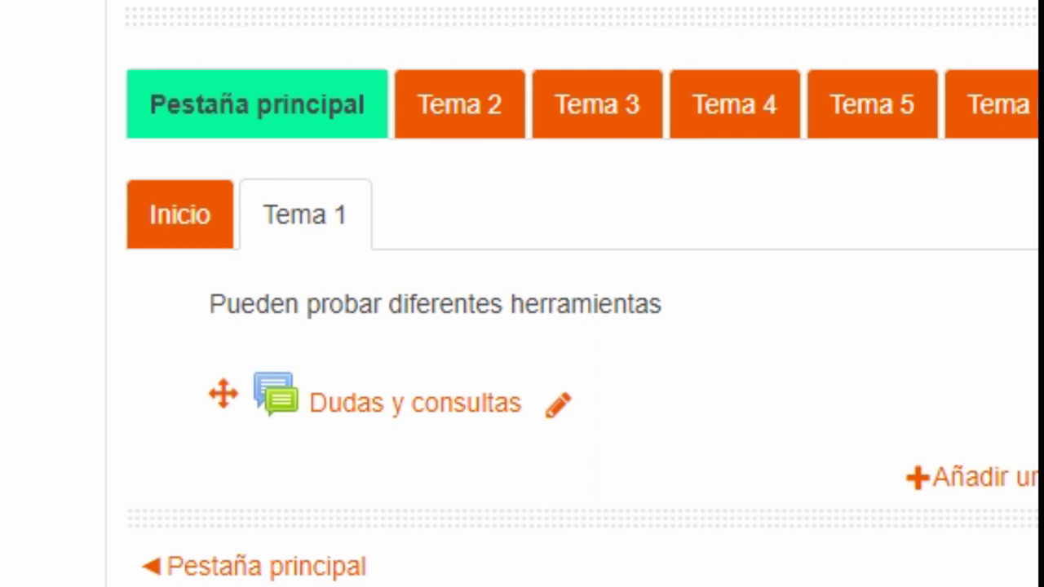
# Return to the Inicio subtab and add a new first-level tab after Tema 6.
pyautogui.click(179, 214)
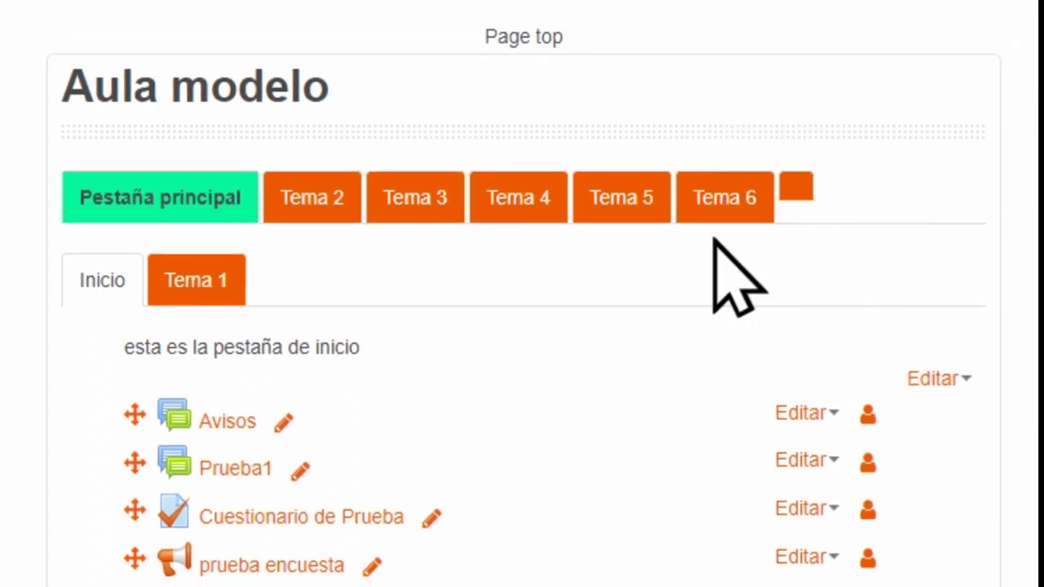
pyautogui.click(800, 190)
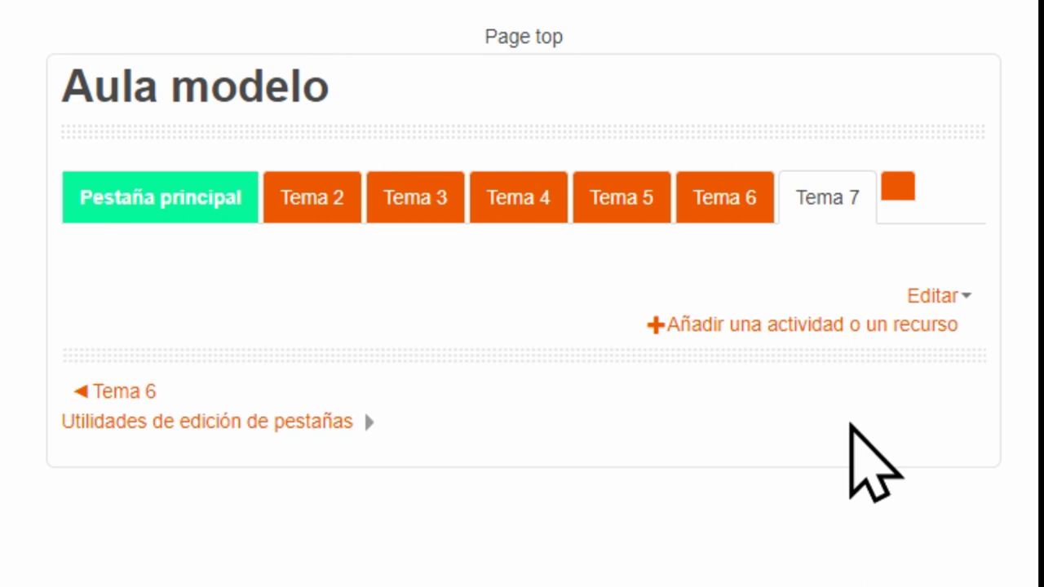
pyautogui.click(862, 186)
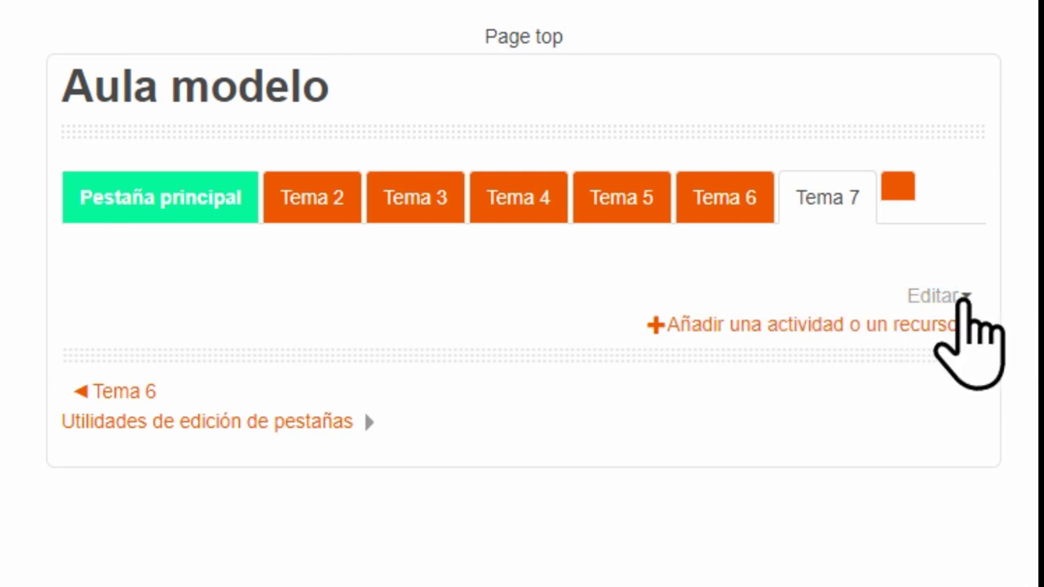
# Delete the Tema 7 section through its editing options.
pyautogui.click(965, 298)
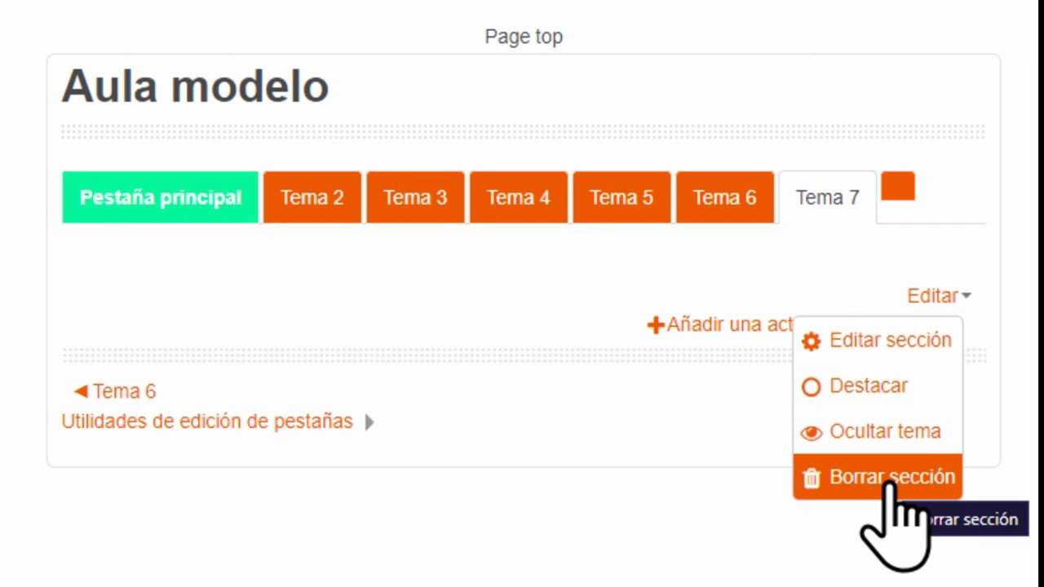
pyautogui.click(892, 479)
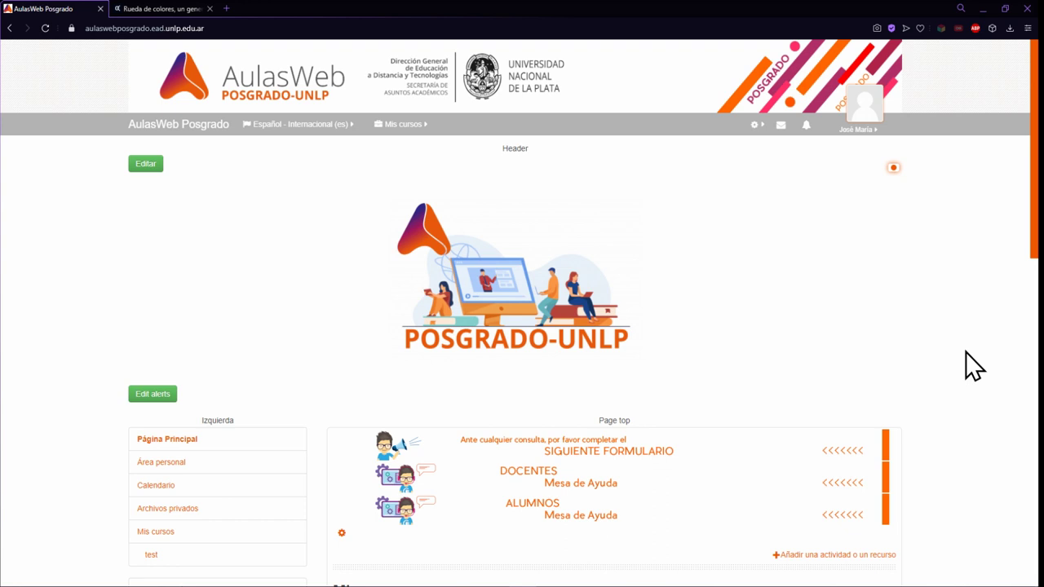
# View the Mesa de Ayuda Técnica form linked as "Siguiente formulario" on the site home page, and return to the home page.
pyautogui.scroll(-3, 820, 302)
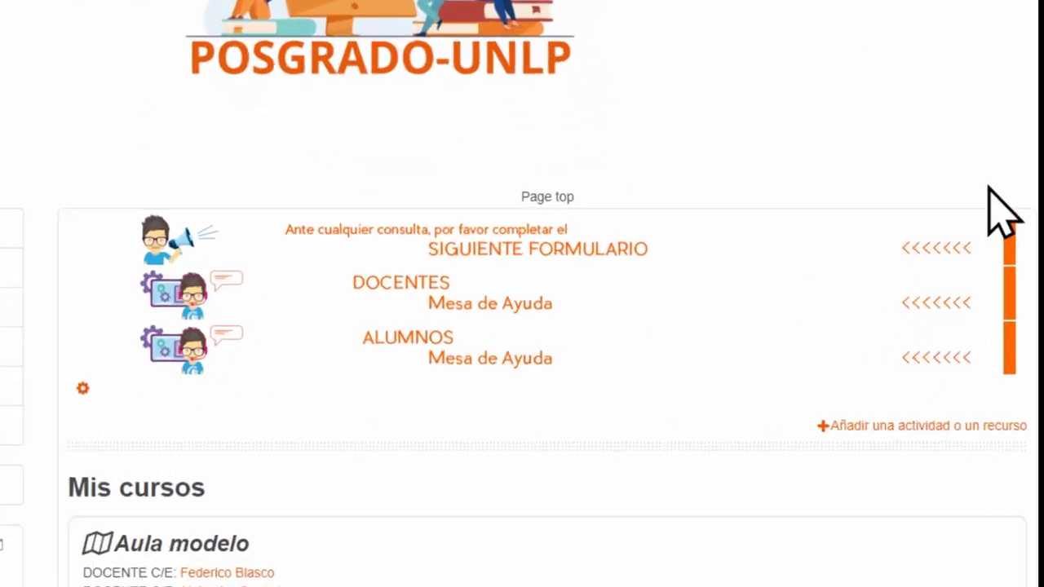
pyautogui.click(506, 246)
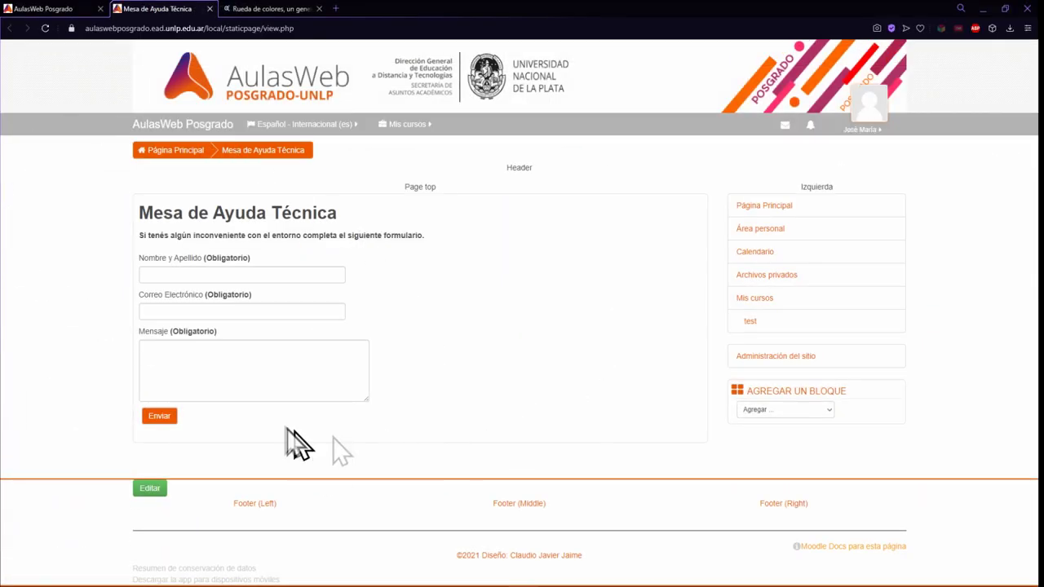
pyautogui.hotkey('alt', 'Left')
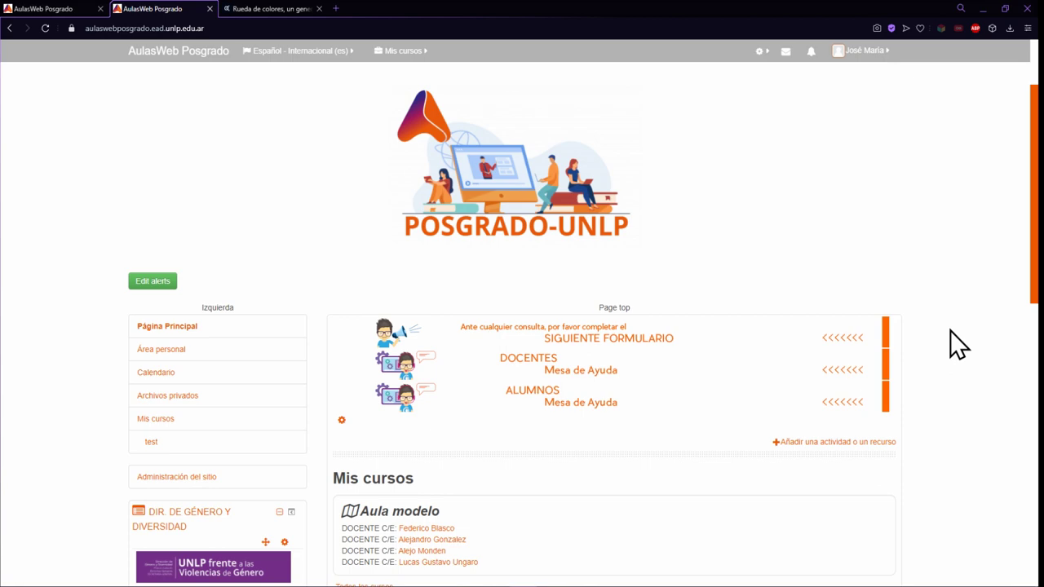